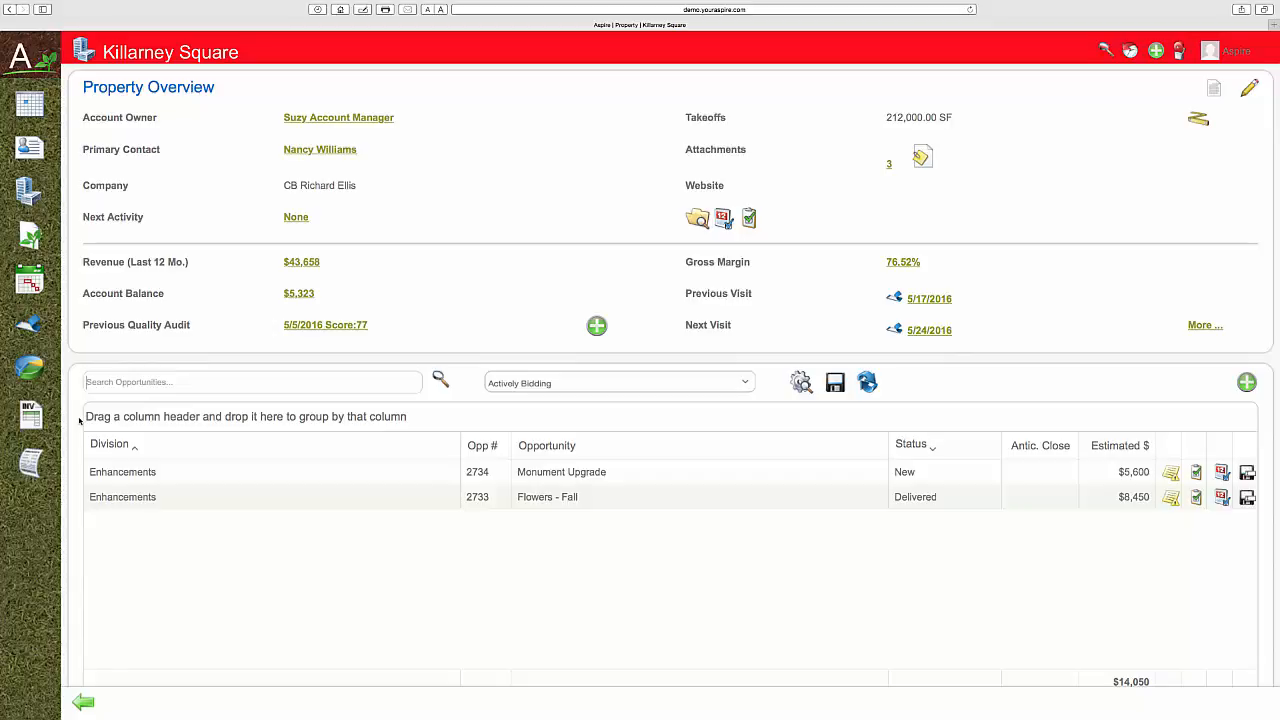
Step: Open the Invoicing Assistant and filter the jobs to the Fixed Price on Completion invoice type
mouse_move(32, 415)
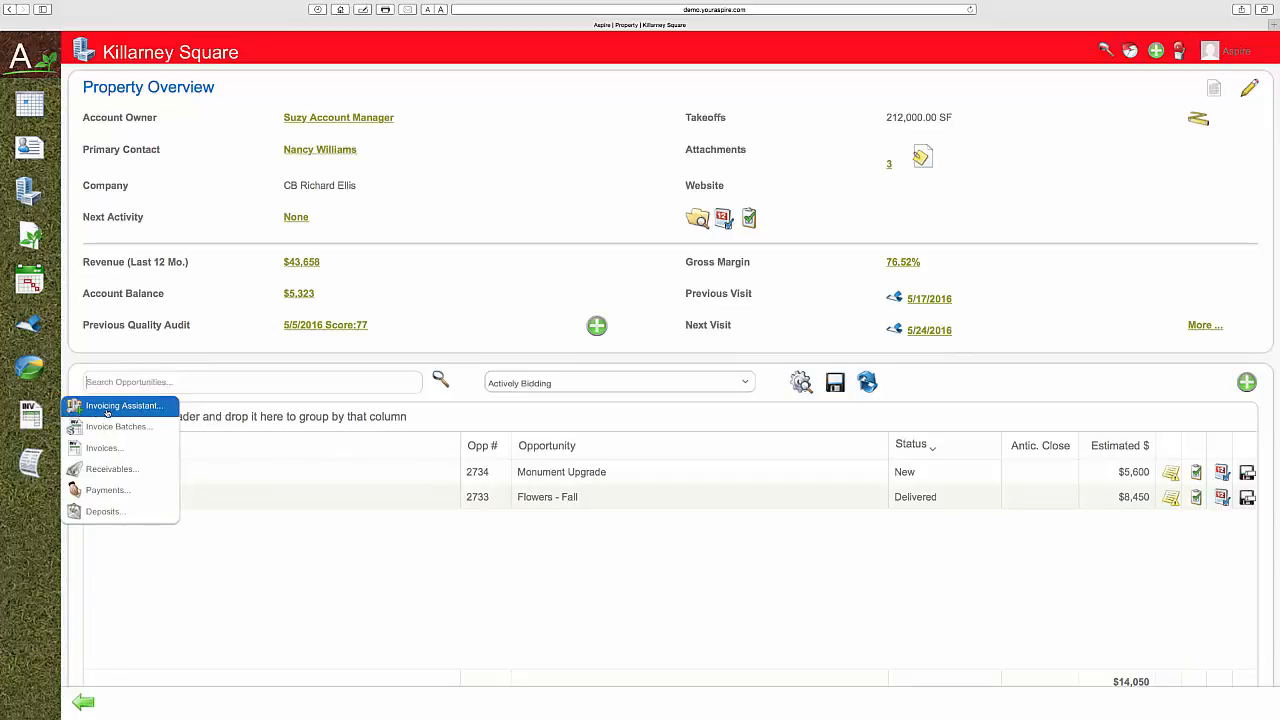
left_click(108, 407)
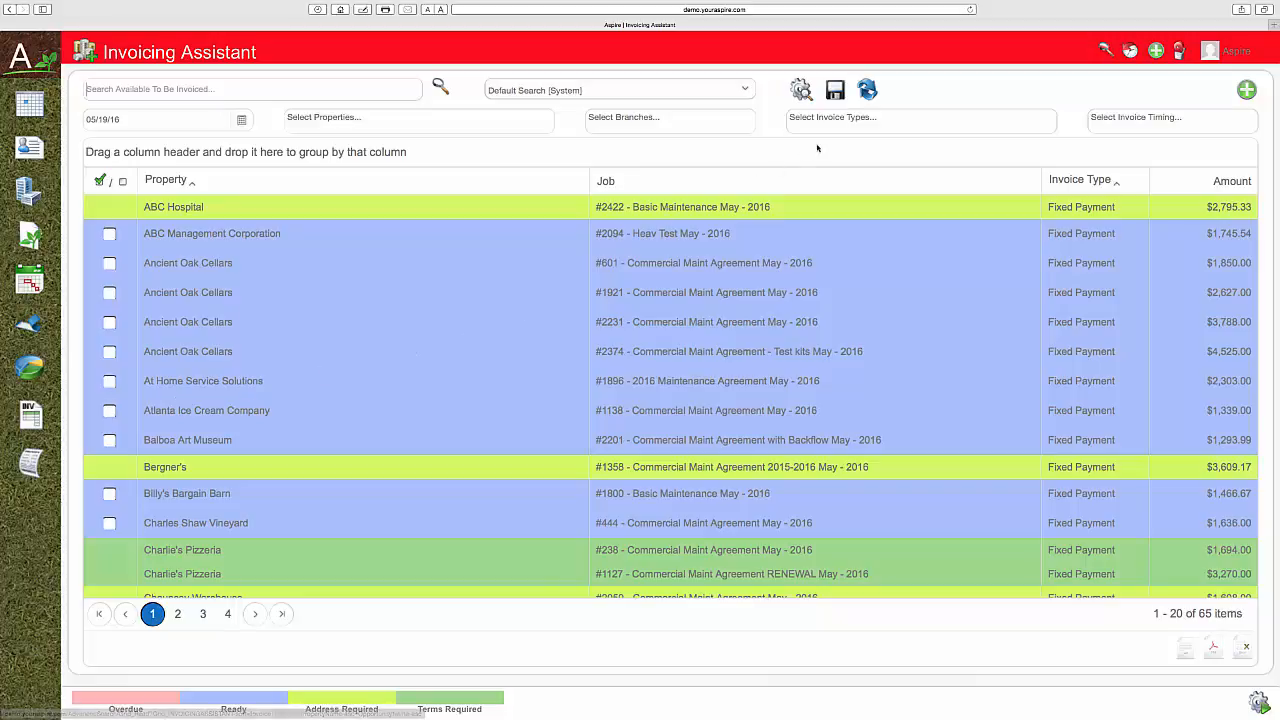
left_click(851, 128)
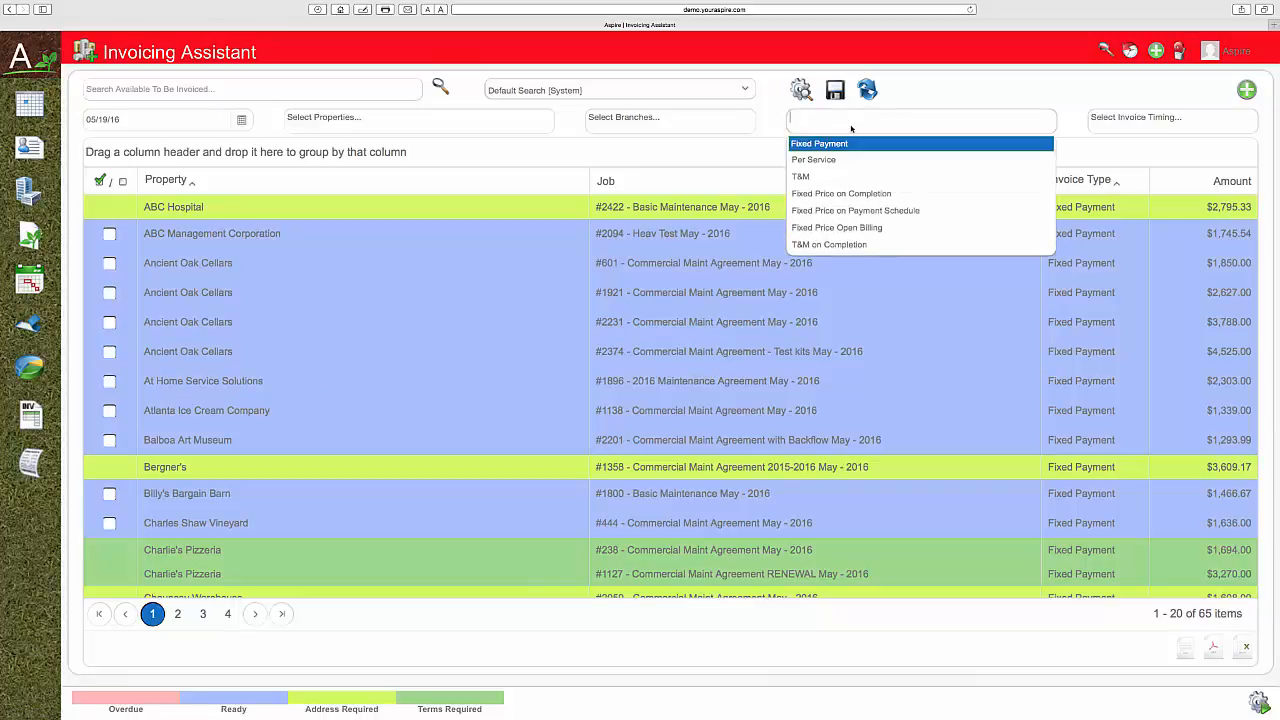
left_click(856, 195)
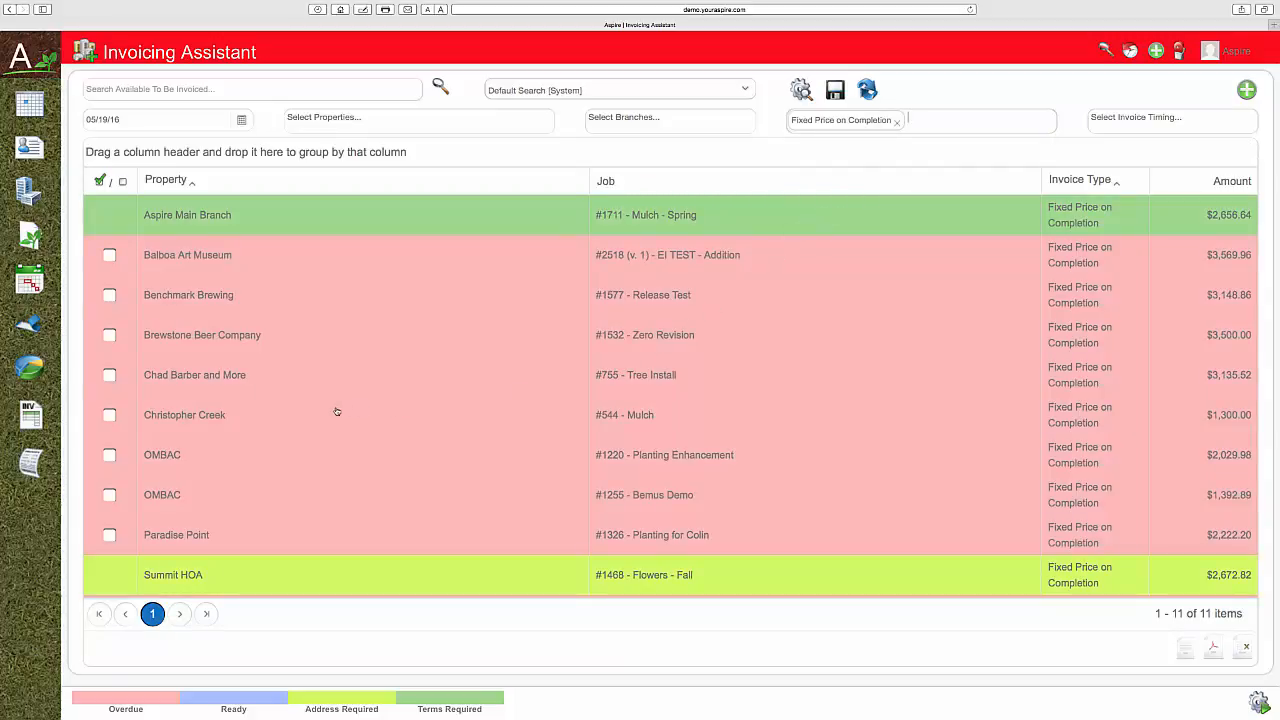
Step: Generate an invoice batch for the Christopher Creek Mulch job with the invoice date 05/19/16
left_click(110, 415)
left_click(1250, 679)
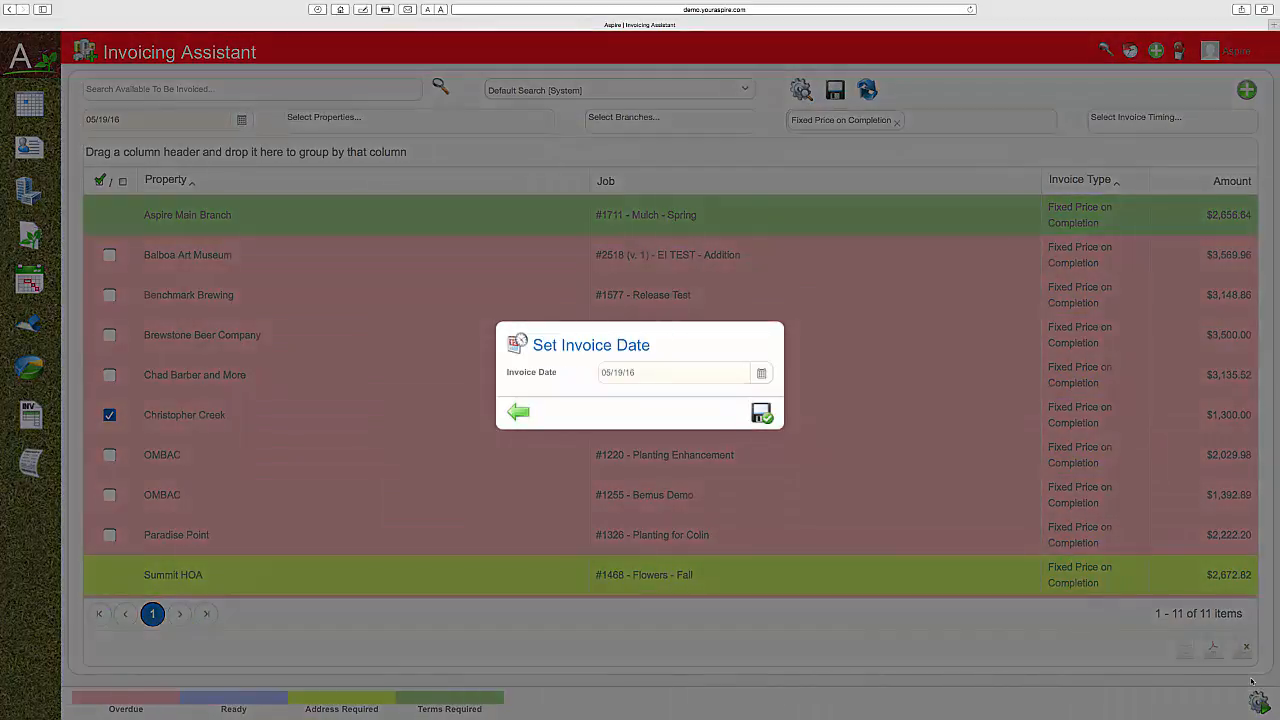
left_click(761, 414)
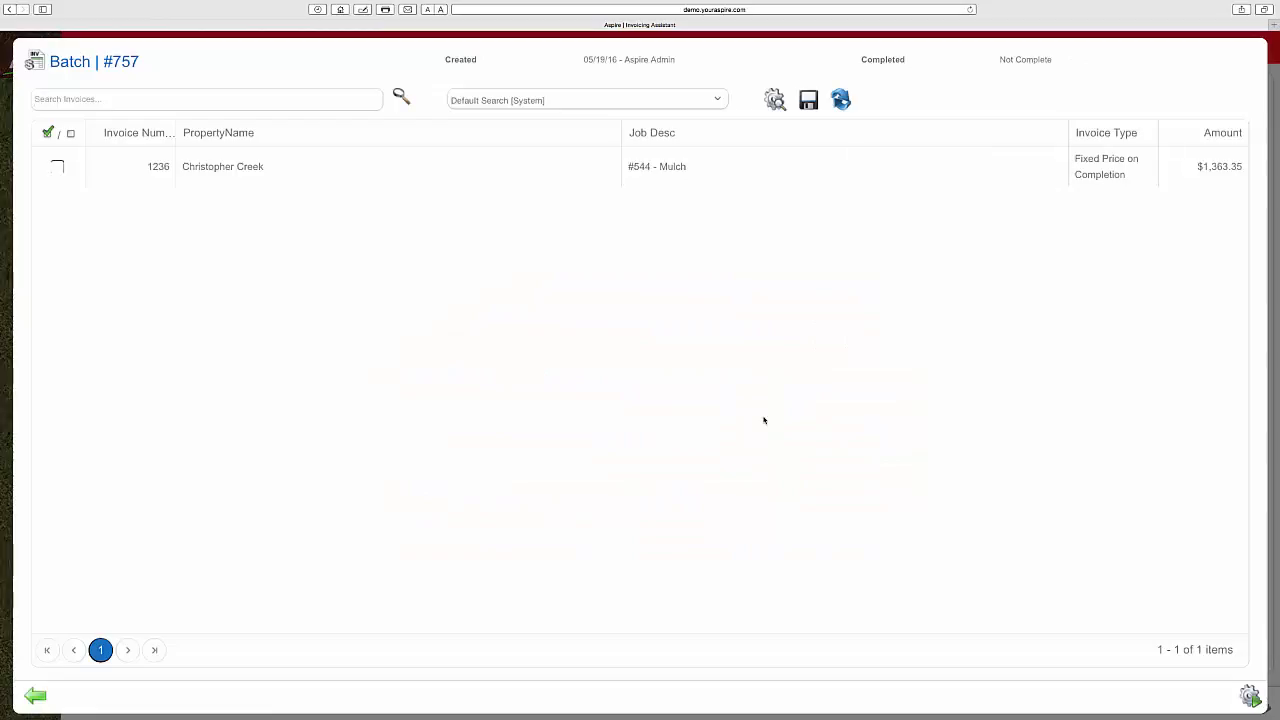
Step: Open the Christopher Creek invoice, examine the Mulch job's full item description, and return to the invoice without changing it
left_click(389, 173)
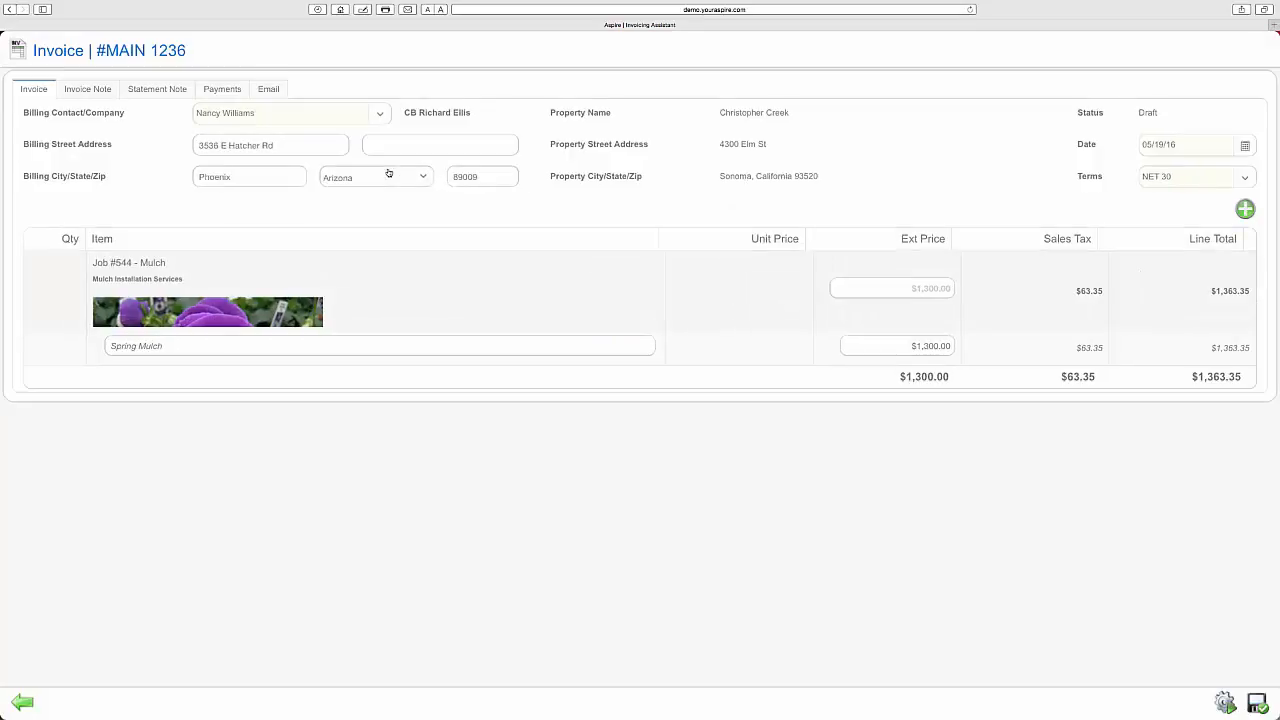
left_click(354, 291)
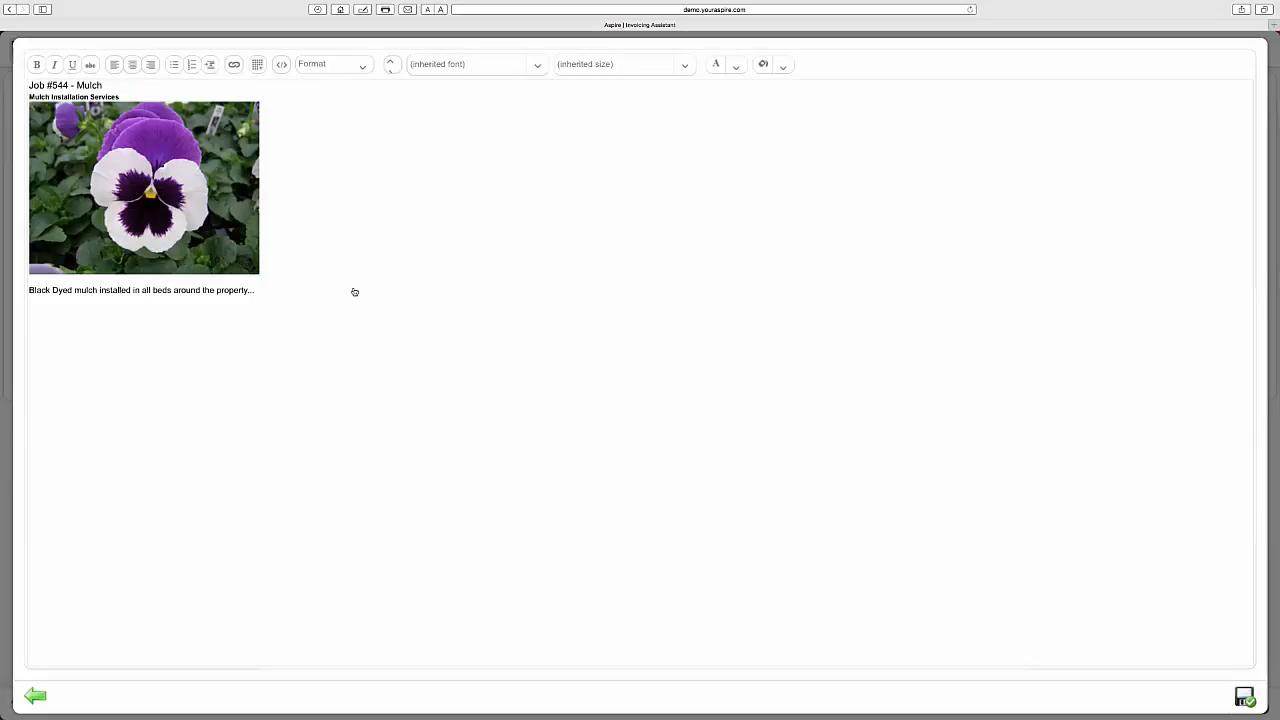
left_click(323, 294)
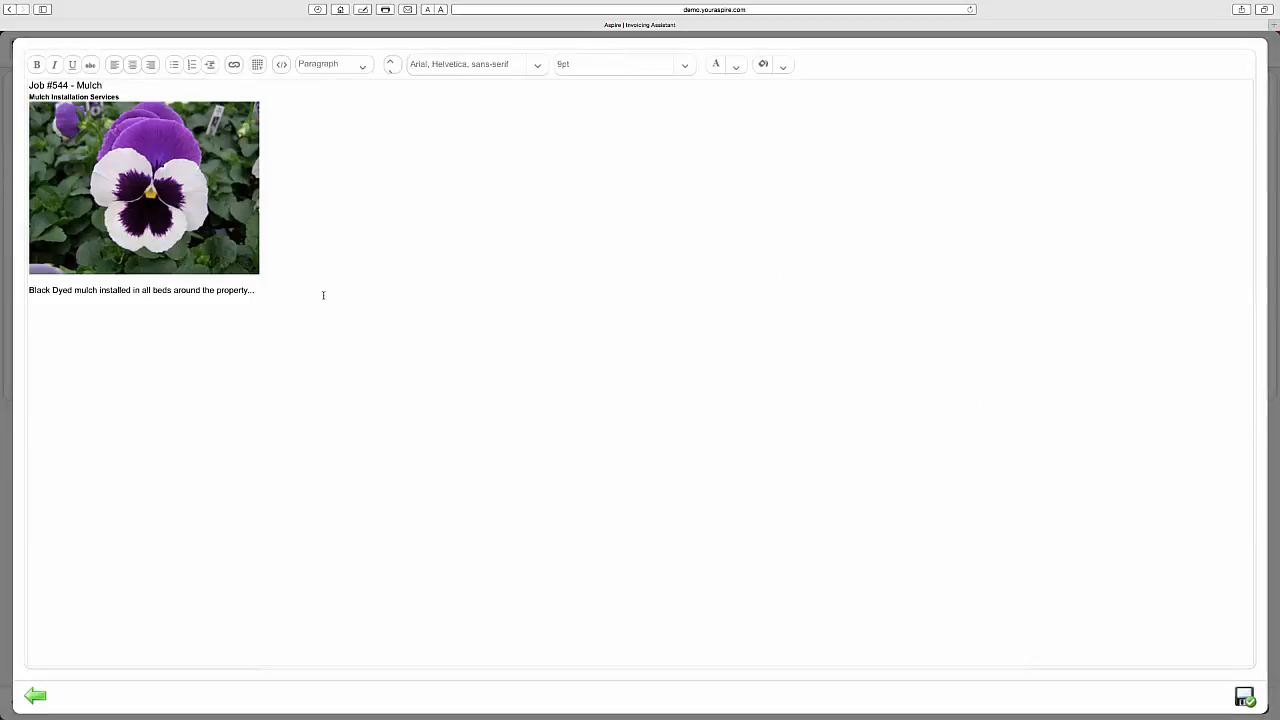
left_click(35, 696)
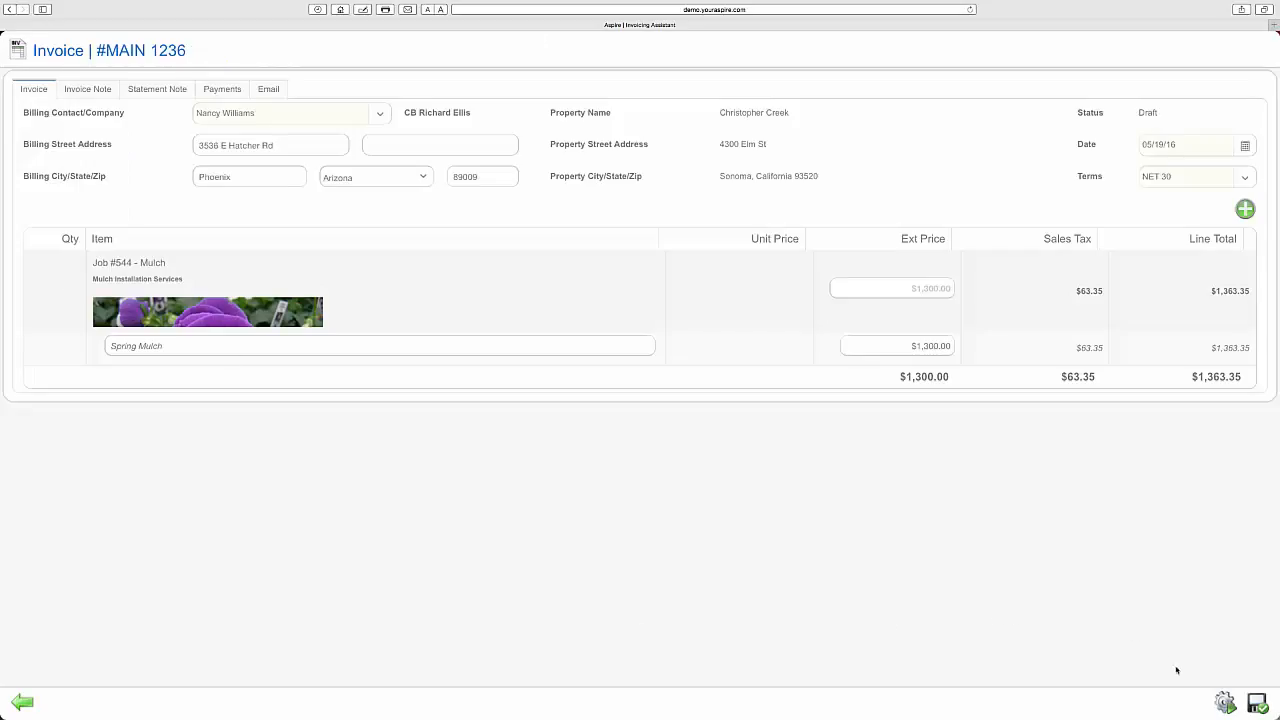
Step: Print the Christopher Creek invoice as a Pdf using the Default Layout
left_click(1226, 704)
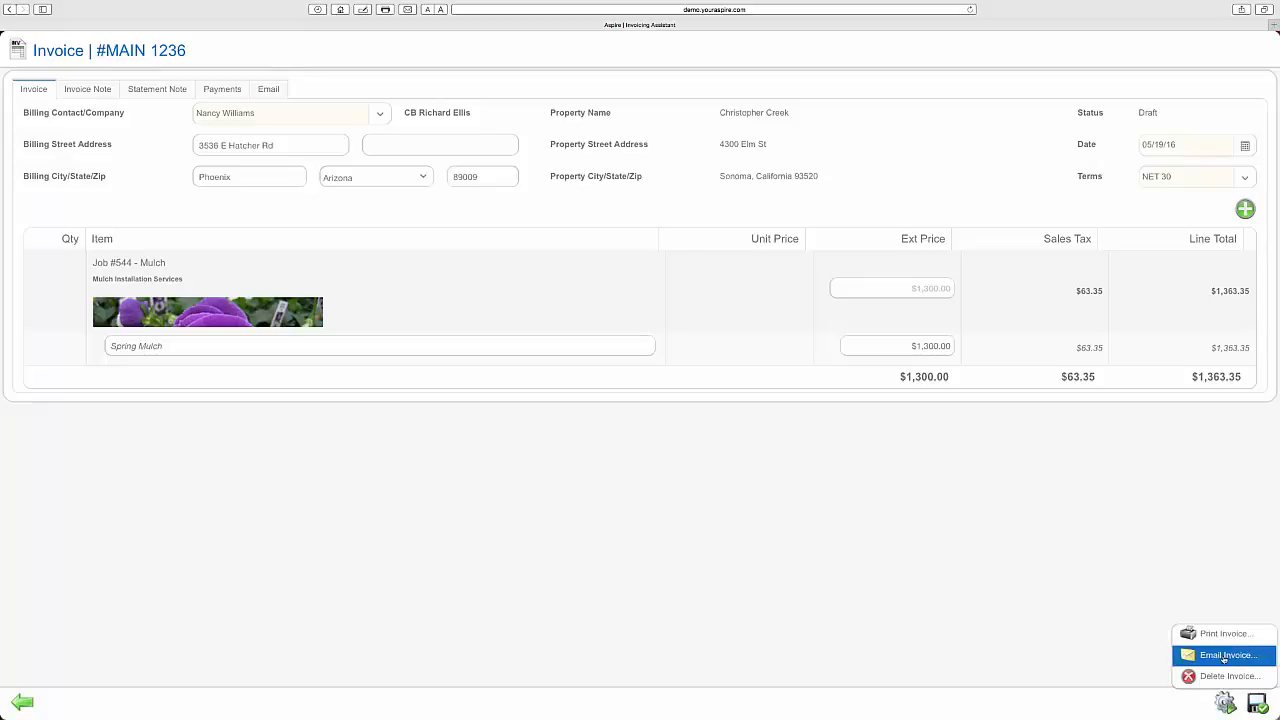
left_click(1222, 634)
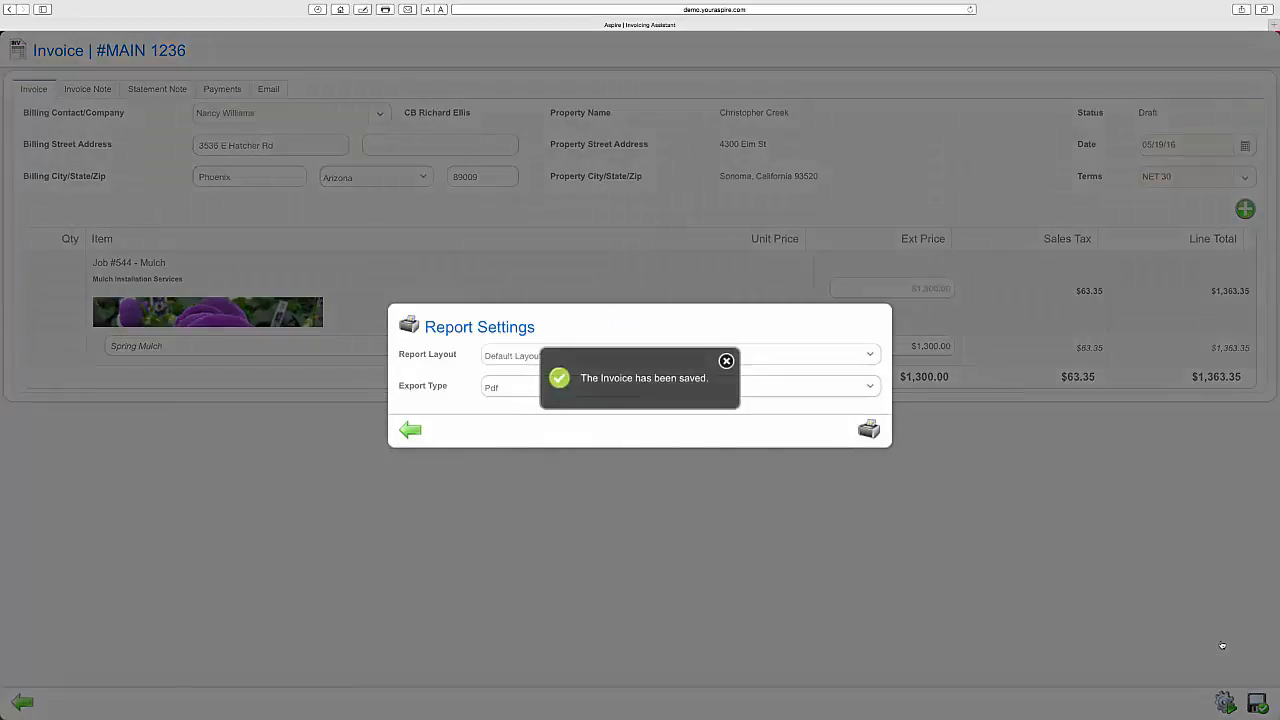
left_click(818, 356)
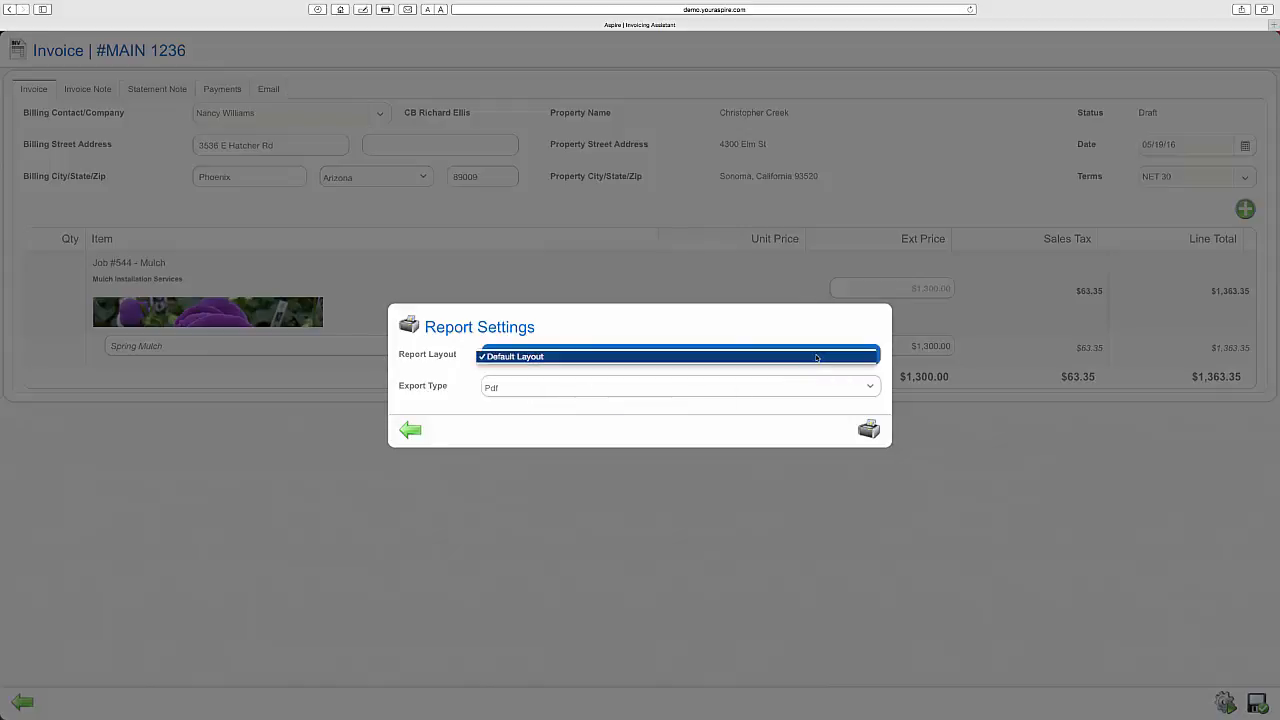
left_click(816, 357)
left_click(868, 431)
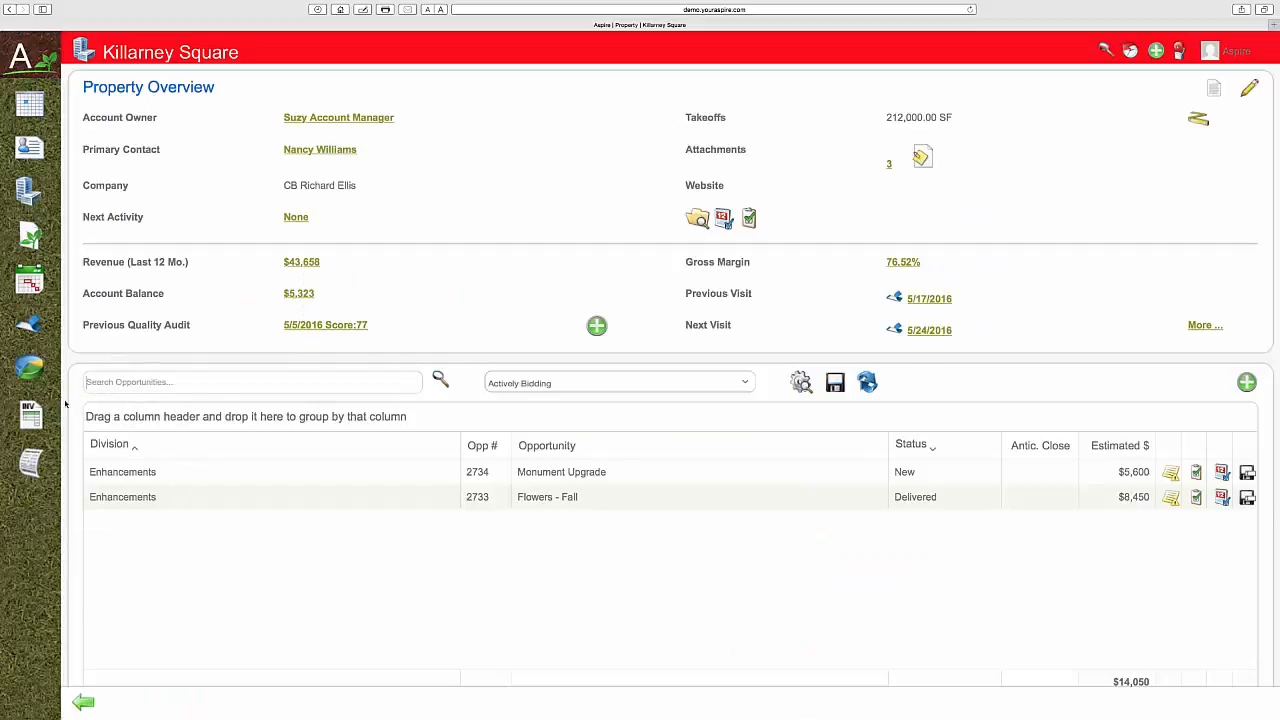
Step: From Receivables, start a check payment for Jennifer's Ranch, apply it to the Basic Maintenance December 2015 invoice, and enter reference number 1234
mouse_move(40, 416)
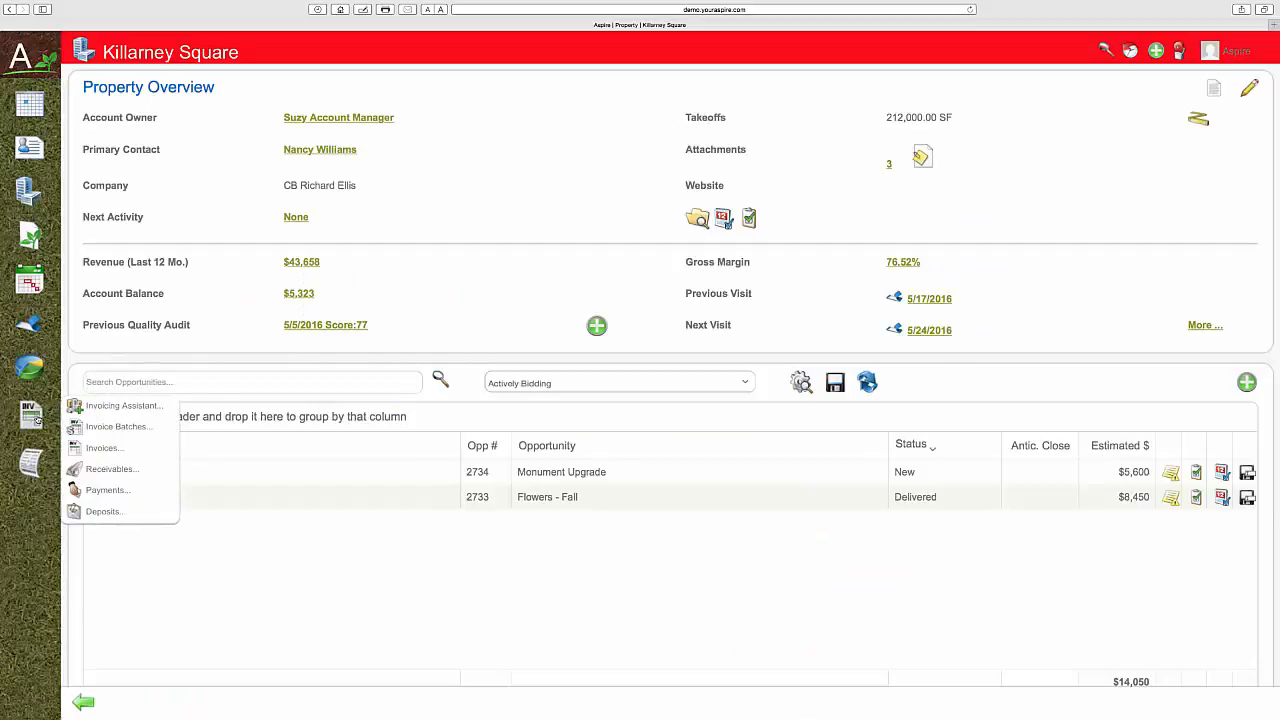
left_click(114, 469)
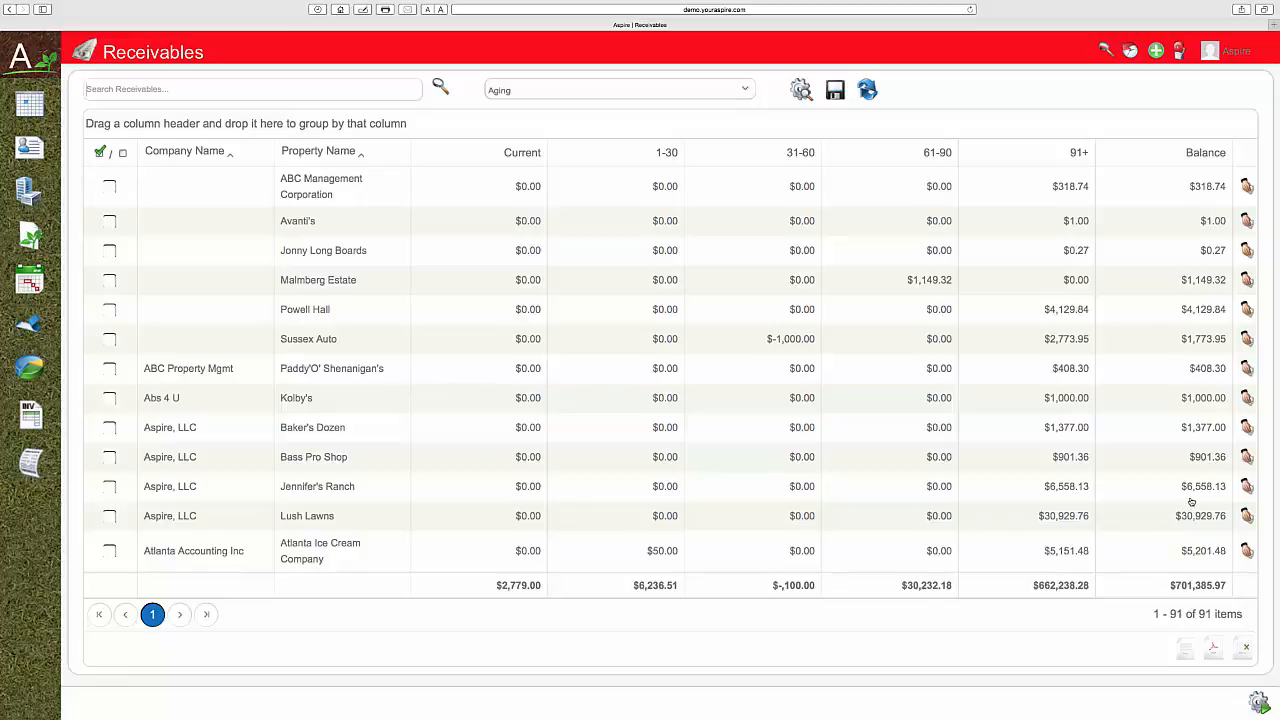
left_click(1245, 489)
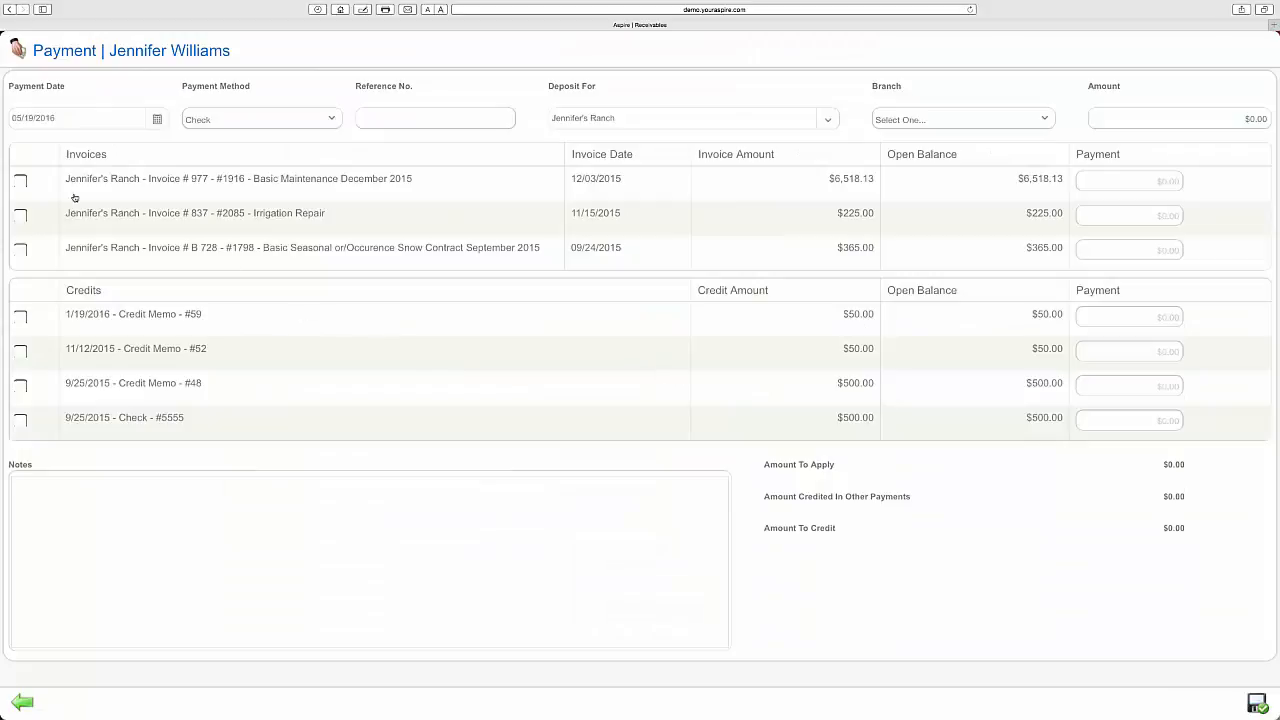
left_click(21, 182)
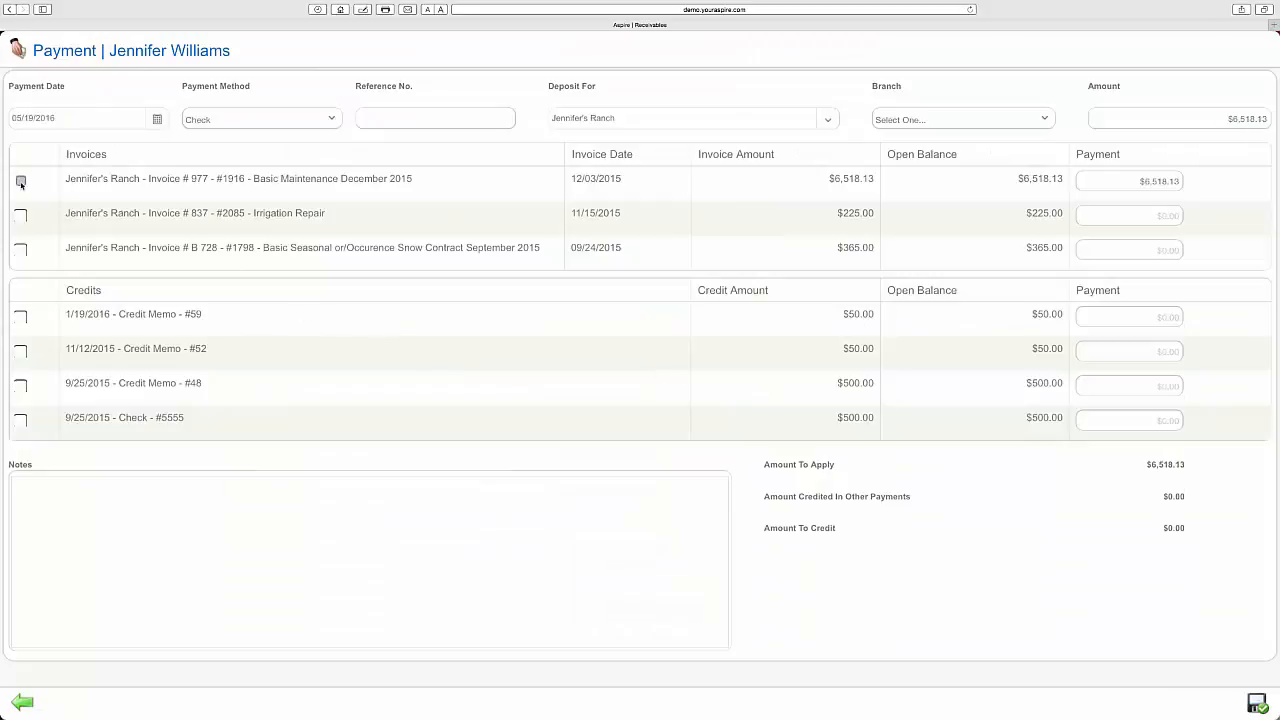
left_click(431, 115)
type("1234")
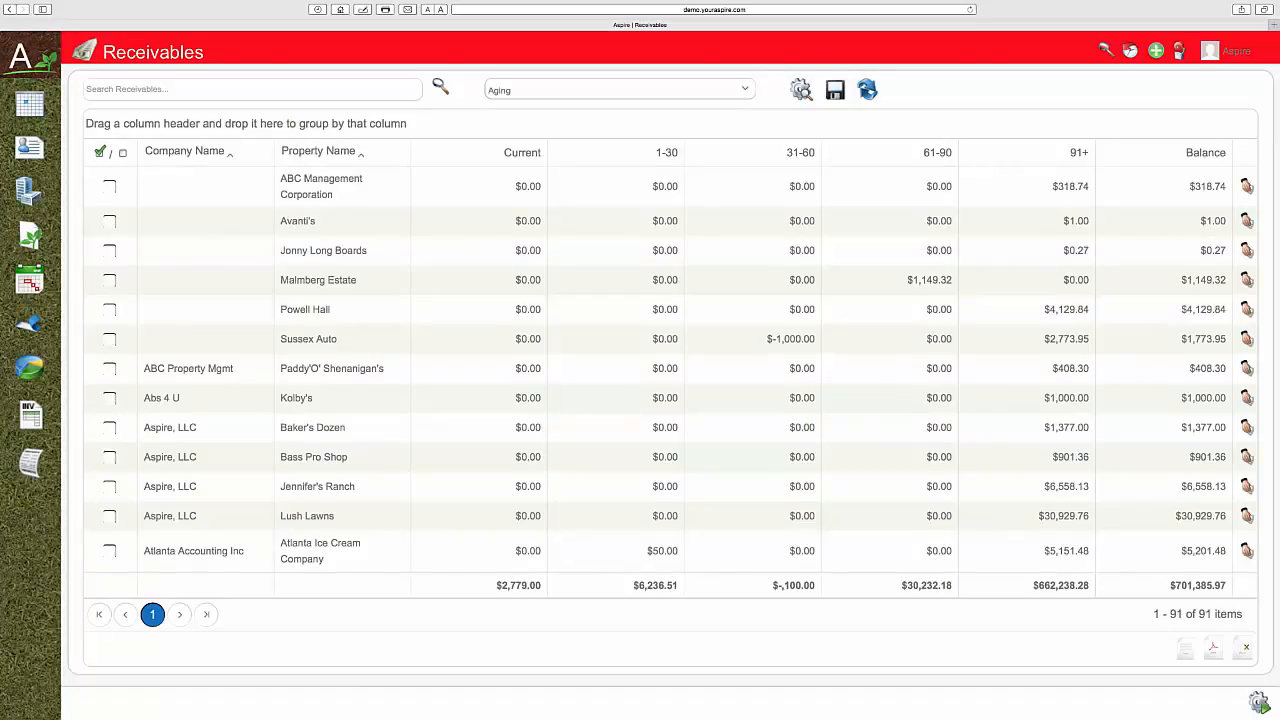
Step: Go to the deposits list and open the deposit dated 10/08/15
mouse_move(31, 416)
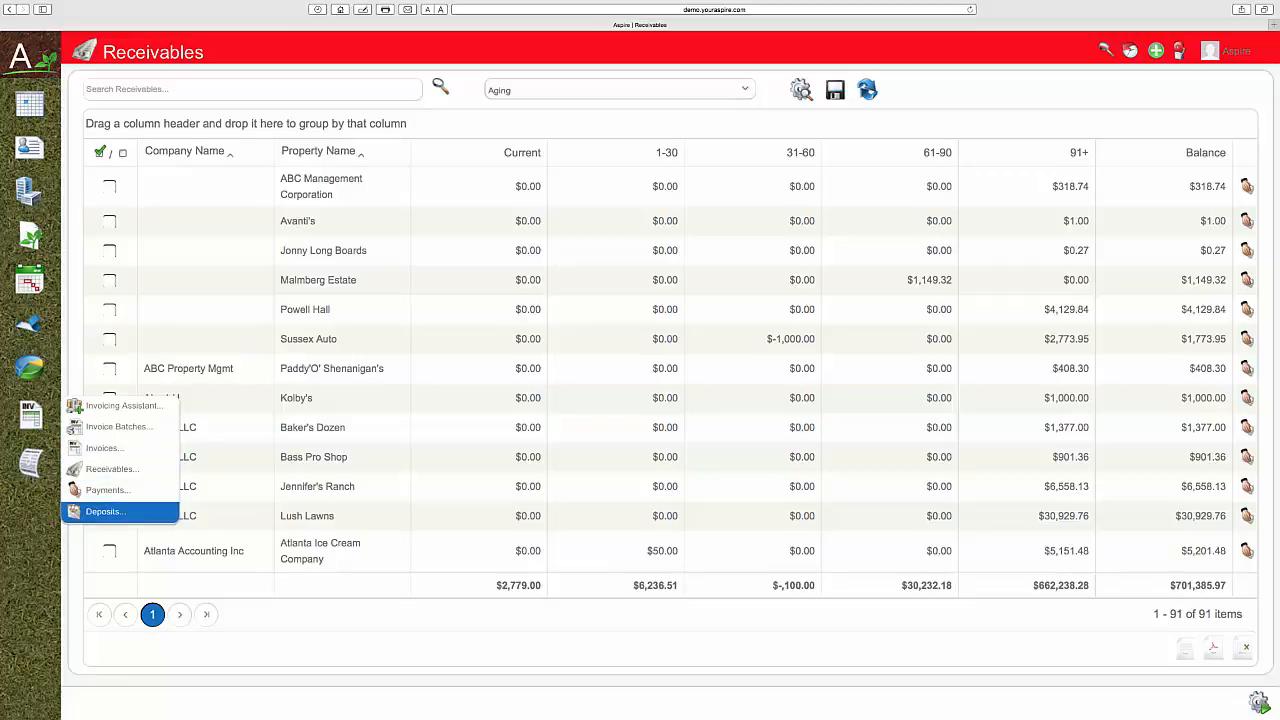
left_click(105, 511)
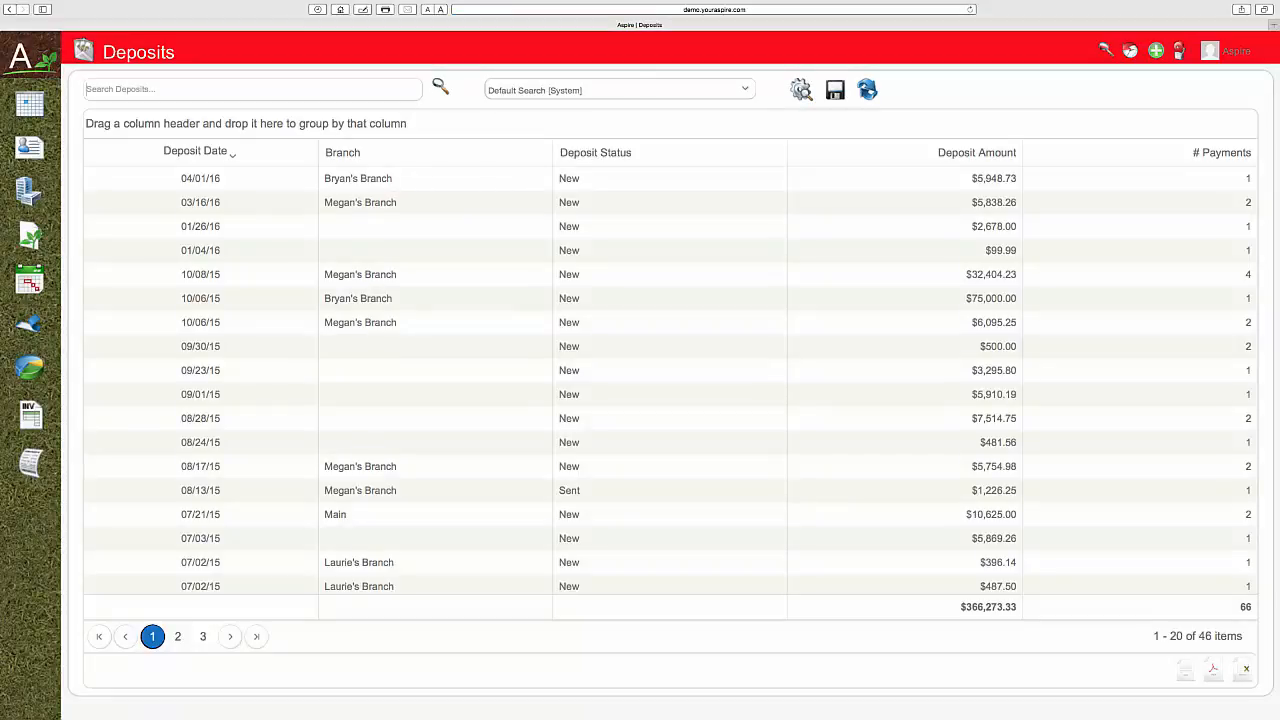
left_click(360, 274)
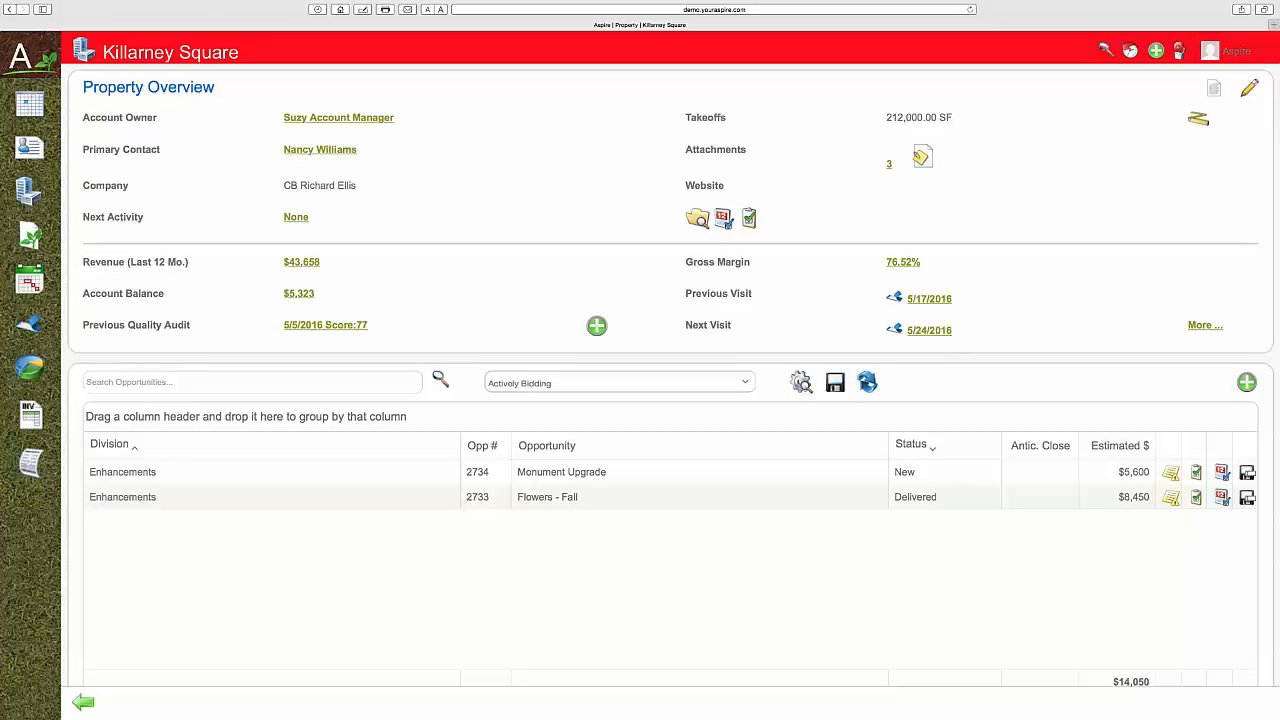
left_click(299, 294)
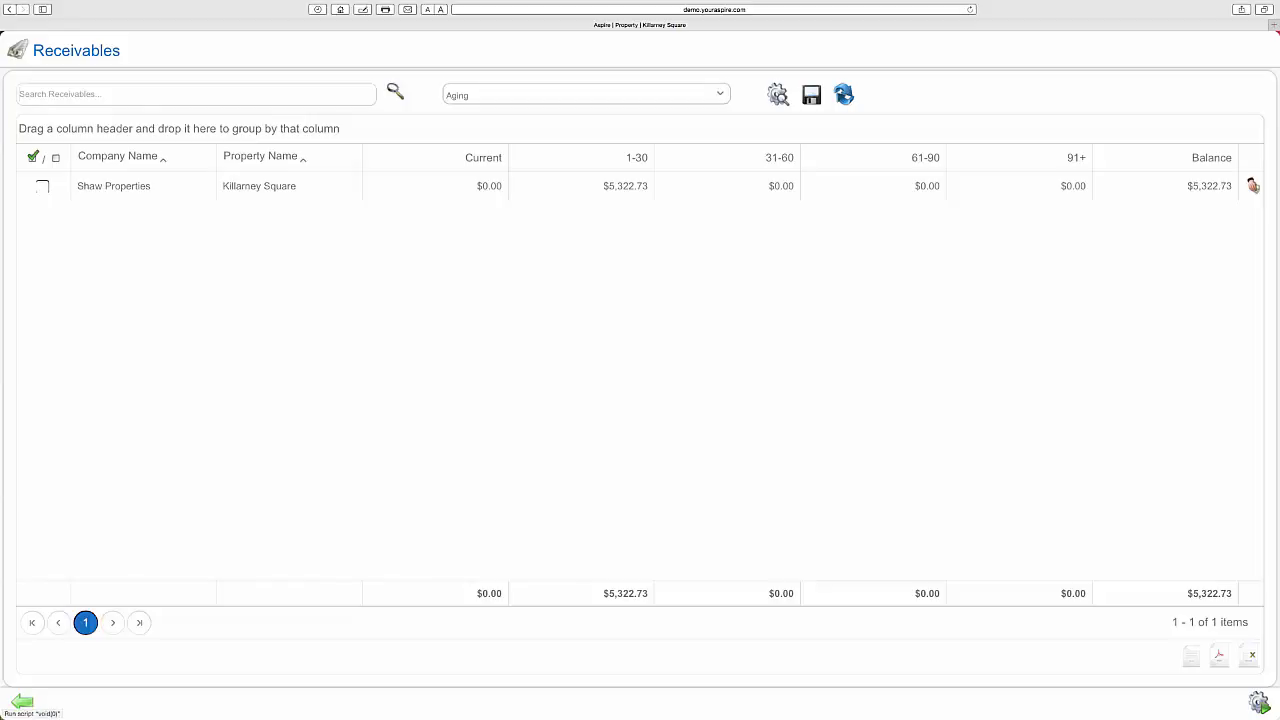
left_click(22, 702)
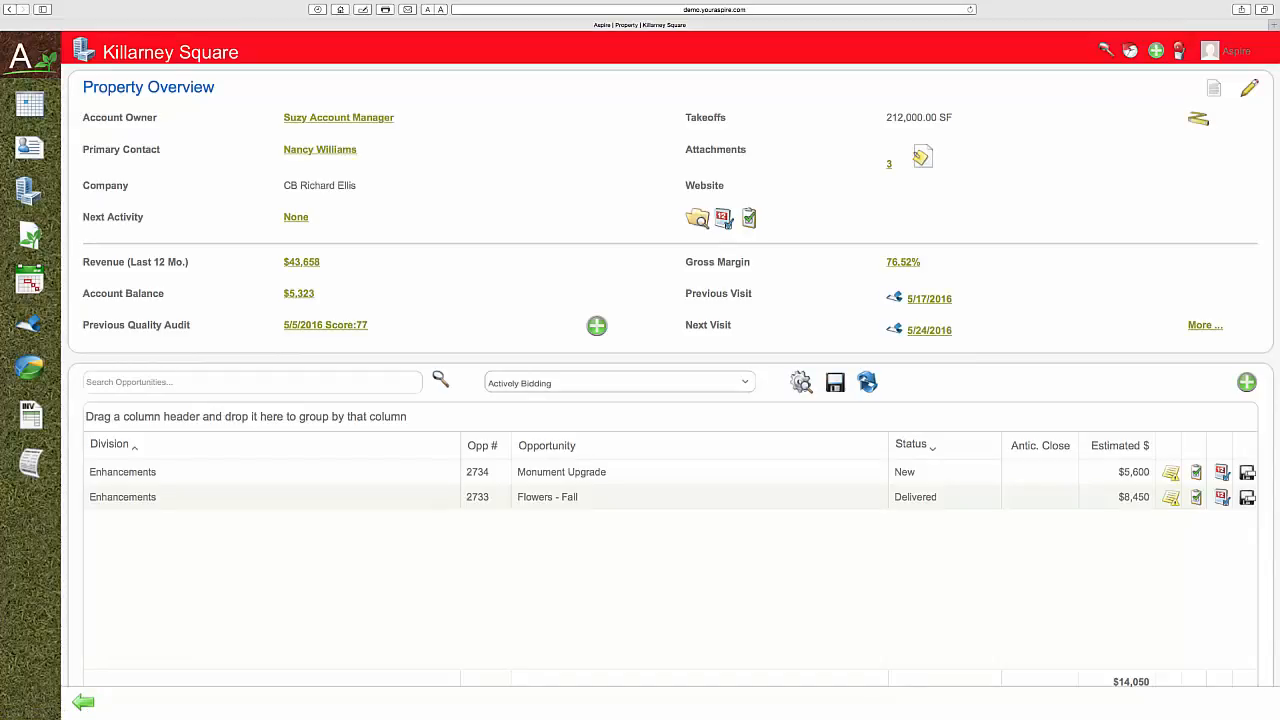
Step: Run the Profit & Loss report for Killarney Square with the date range All Time and revenue set to Earned
left_click(1213, 88)
left_click(1172, 106)
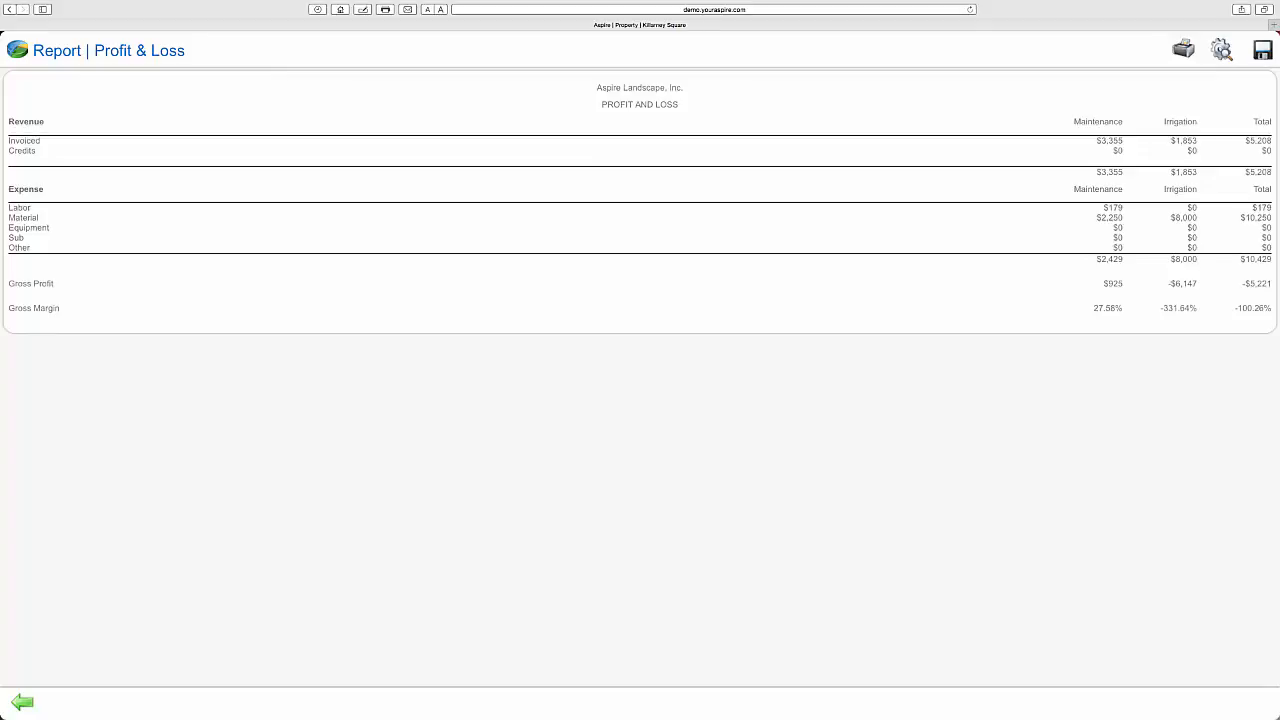
left_click(1222, 50)
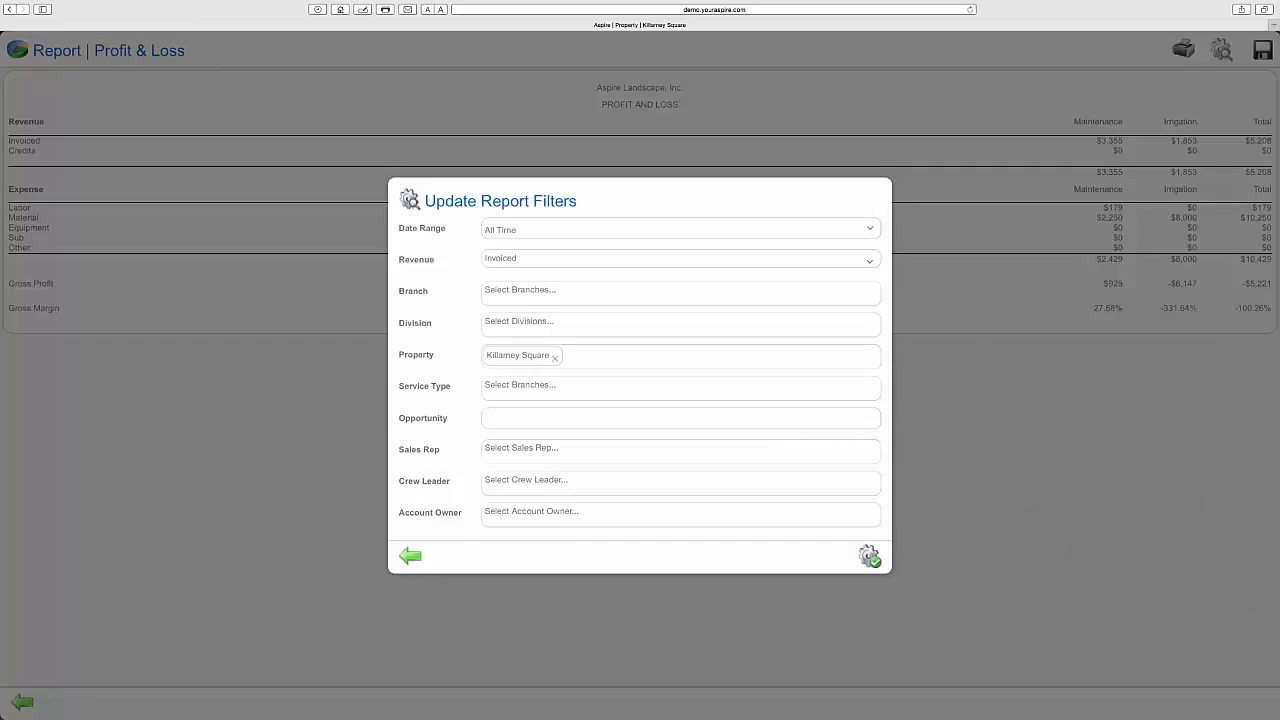
left_click(681, 229)
left_click(681, 259)
left_click(680, 281)
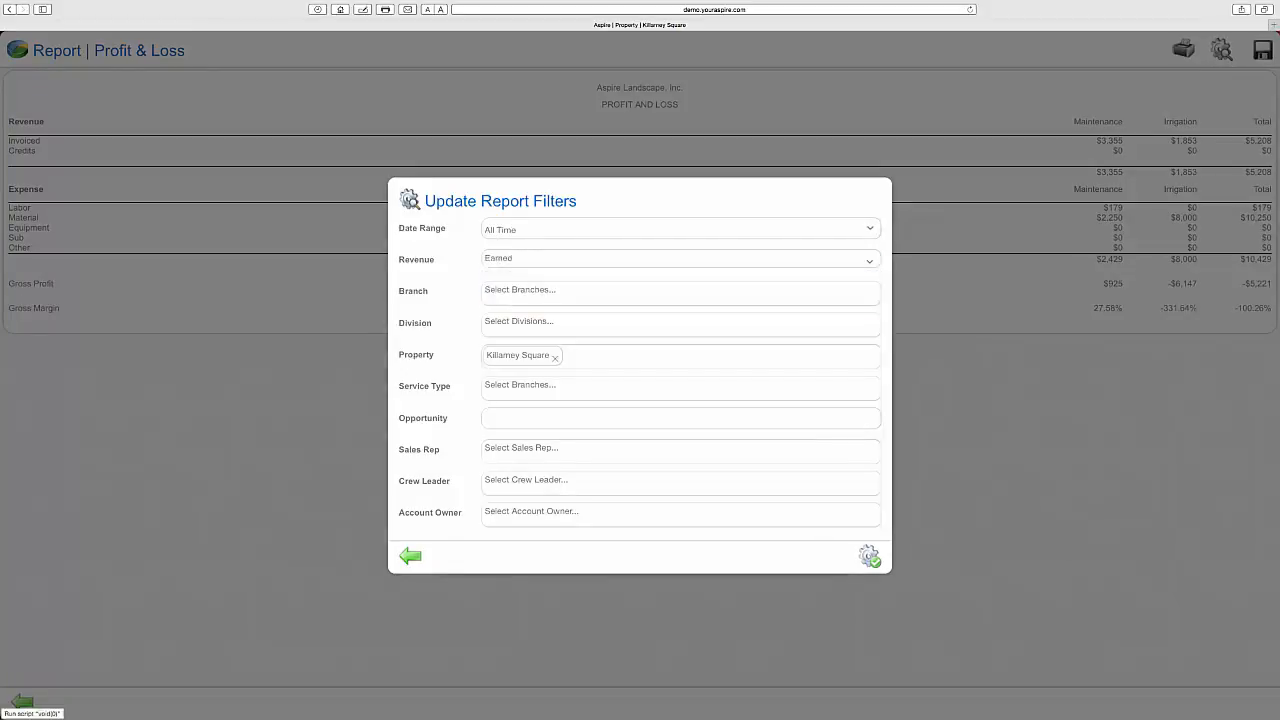
left_click(869, 556)
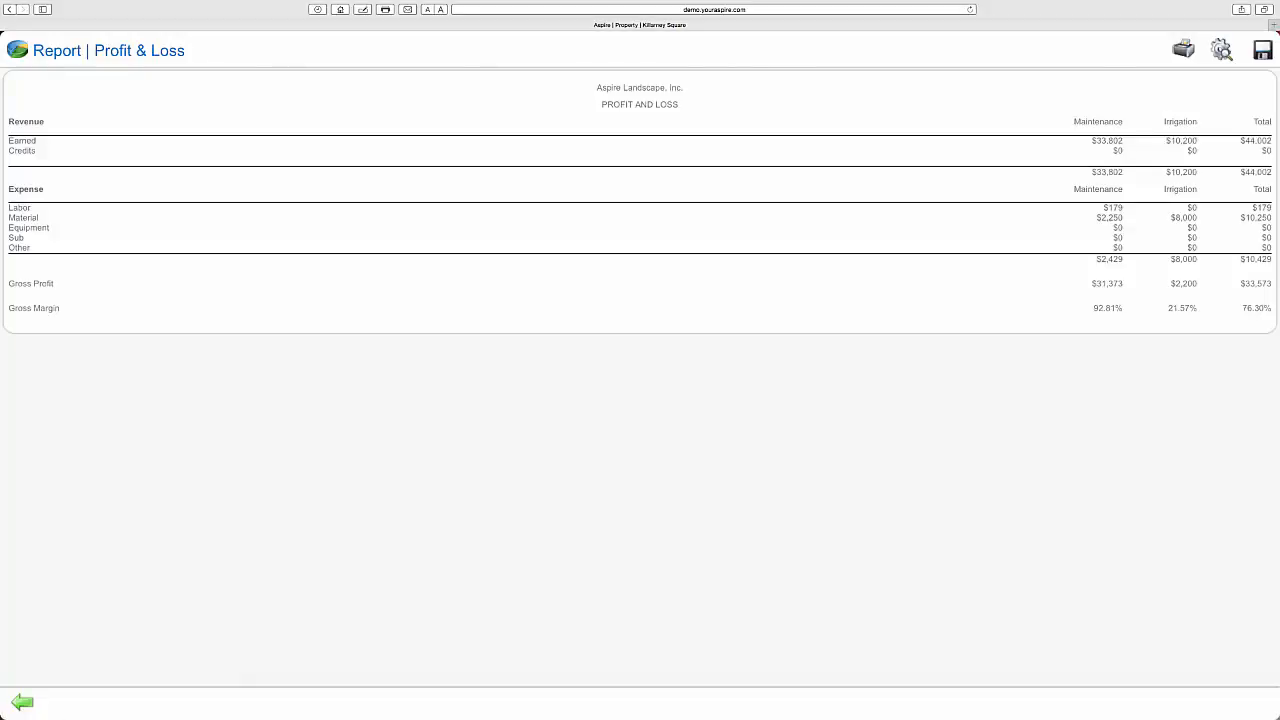